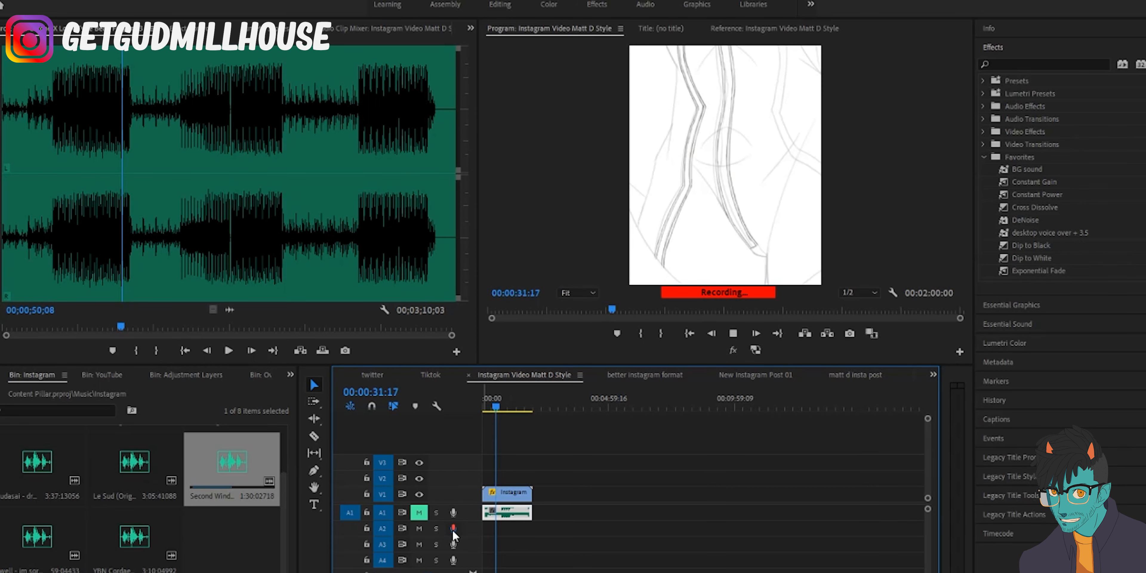
# Stop the voice-over recording on track A2 and play it back from the start of the sequence
pyautogui.click(453, 529)
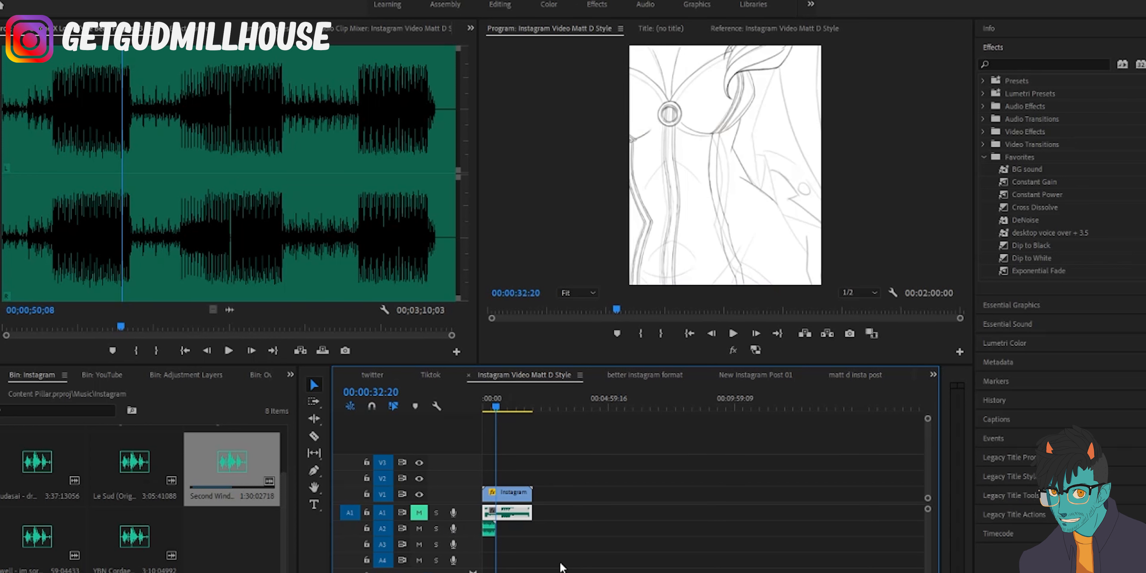
pyautogui.moveTo(494, 406); pyautogui.dragTo(437, 404)
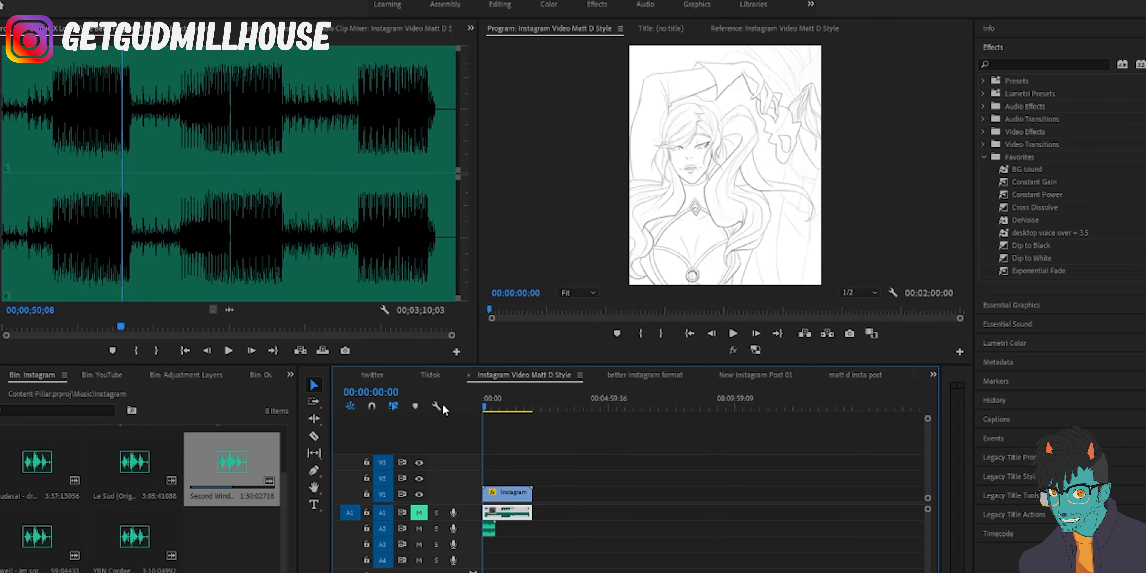
pyautogui.click(733, 334)
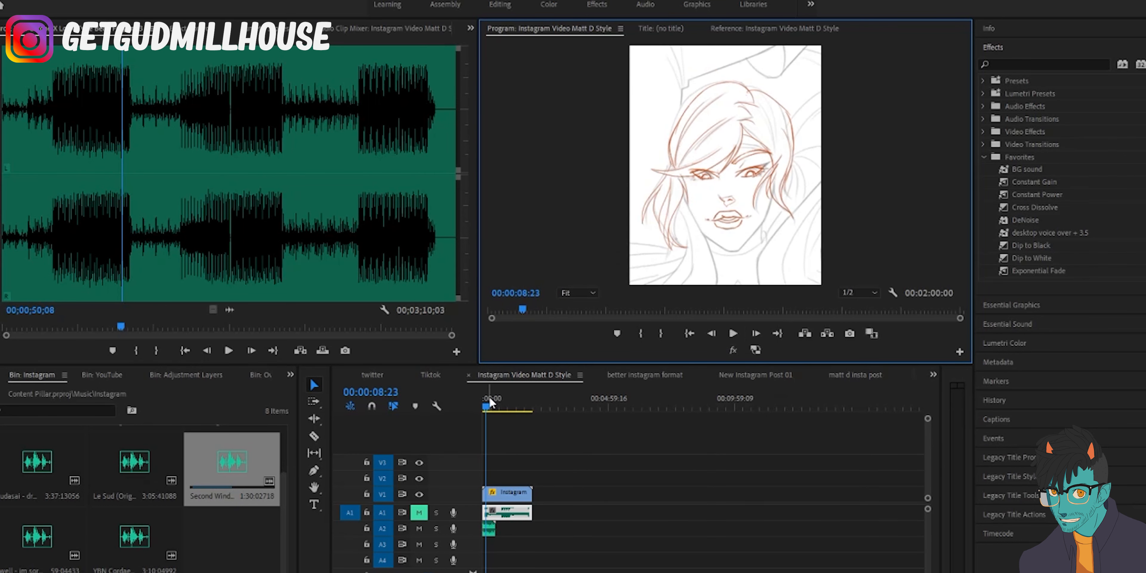
pyautogui.click(485, 407)
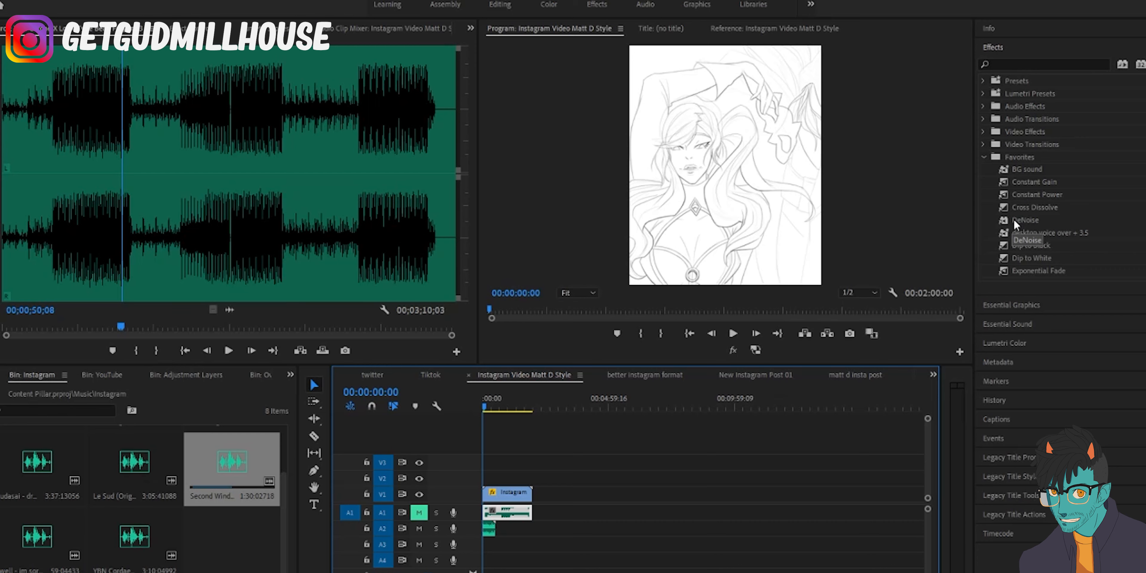
# Apply the DeNoise effect to the recorded voice-over clip on A2 and preview it from the beginning
pyautogui.moveTo(1027, 226); pyautogui.dragTo(490, 531)
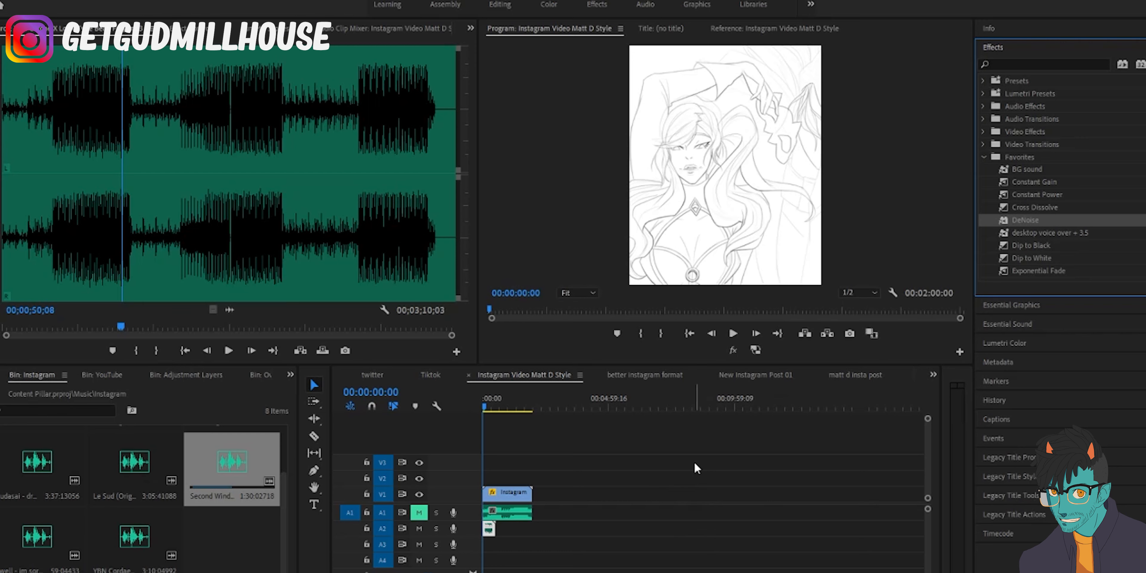
pyautogui.click(733, 333)
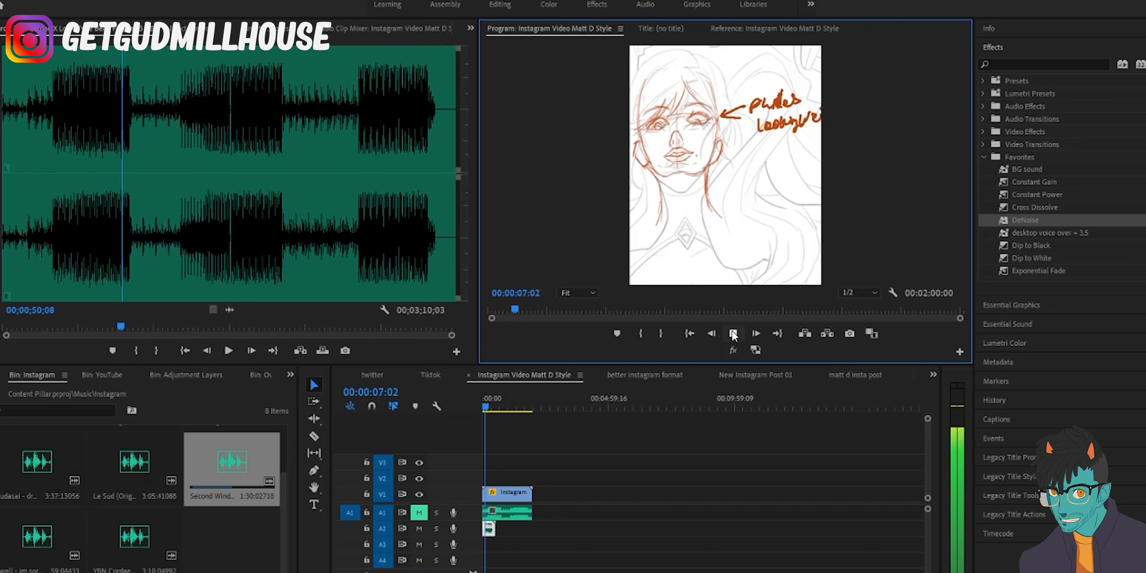
pyautogui.click(733, 334)
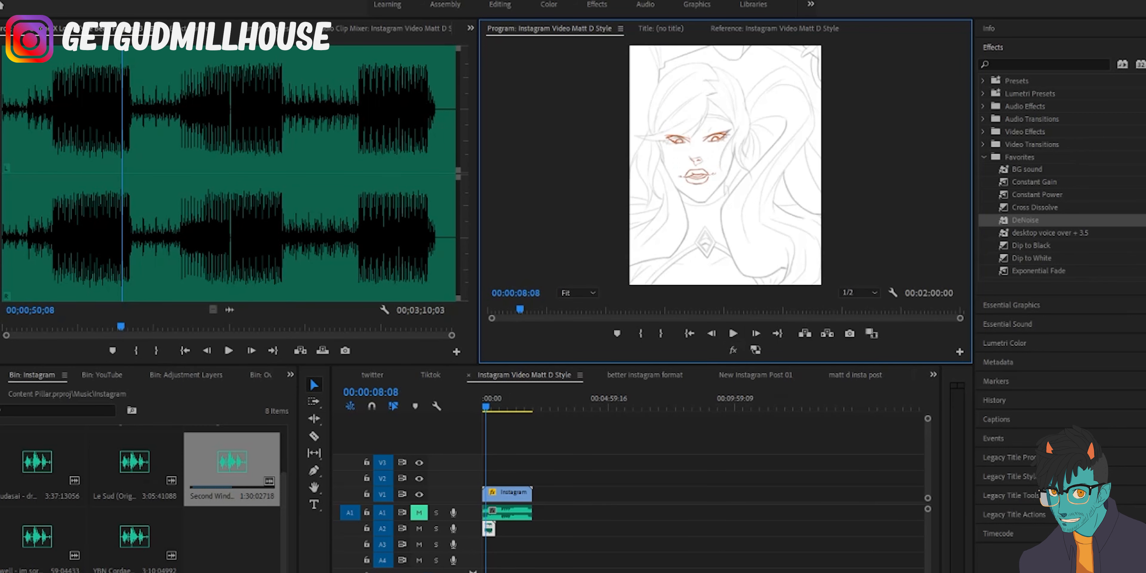
pyautogui.click(484, 408)
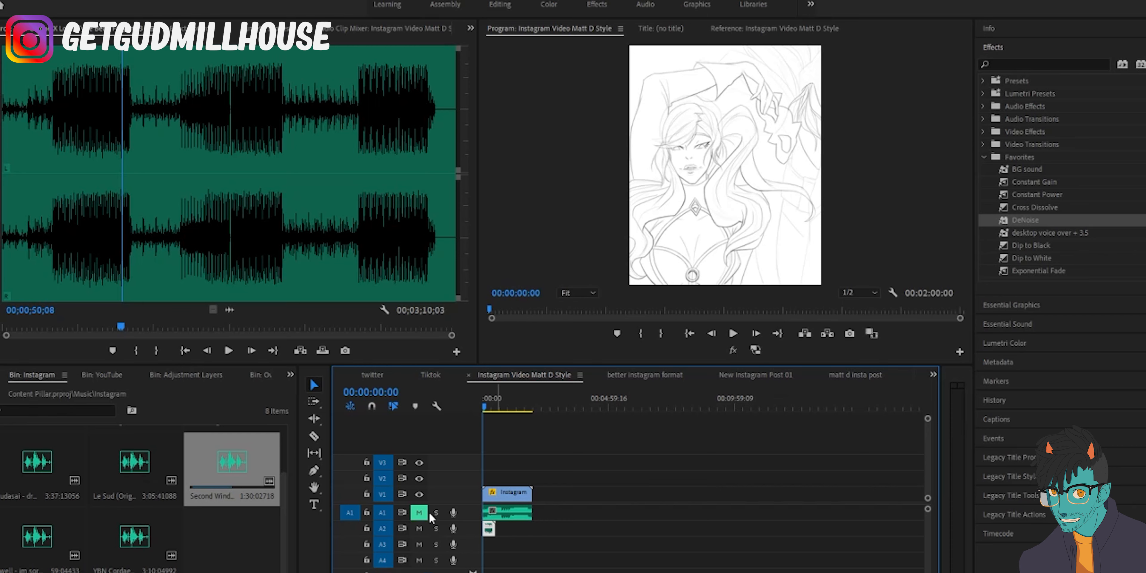
# Unmute music track A1 and preview the music together with the voice-over from the start
pyautogui.click(420, 513)
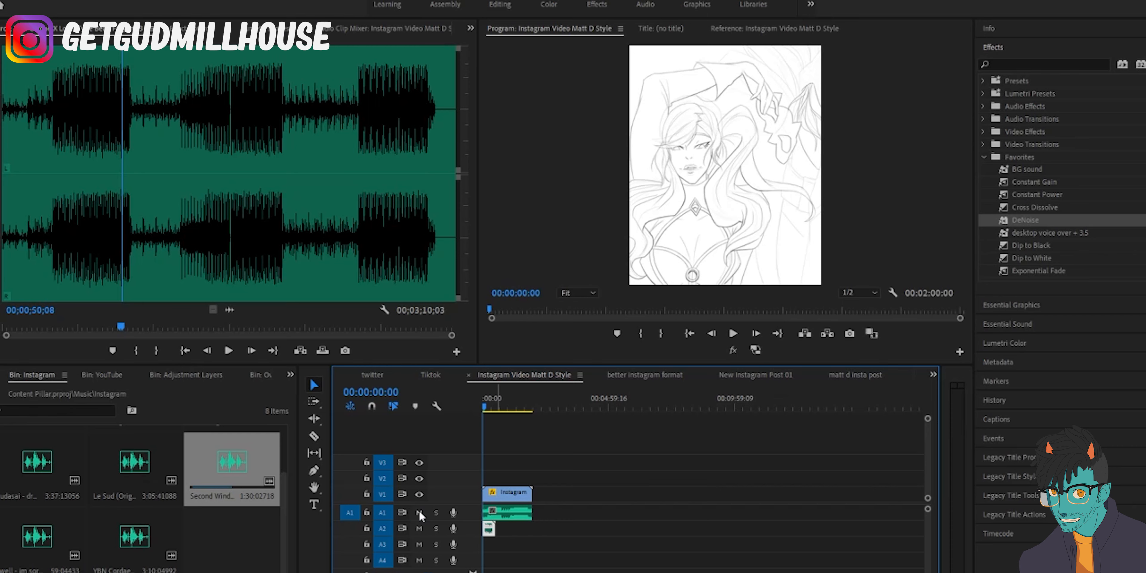
pyautogui.click(734, 333)
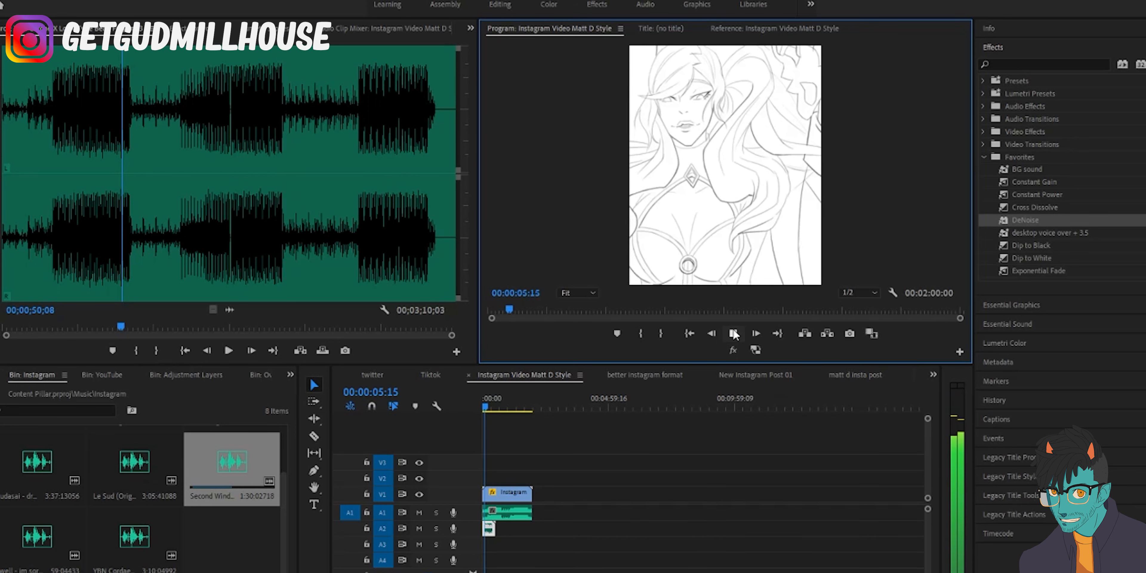
pyautogui.click(734, 334)
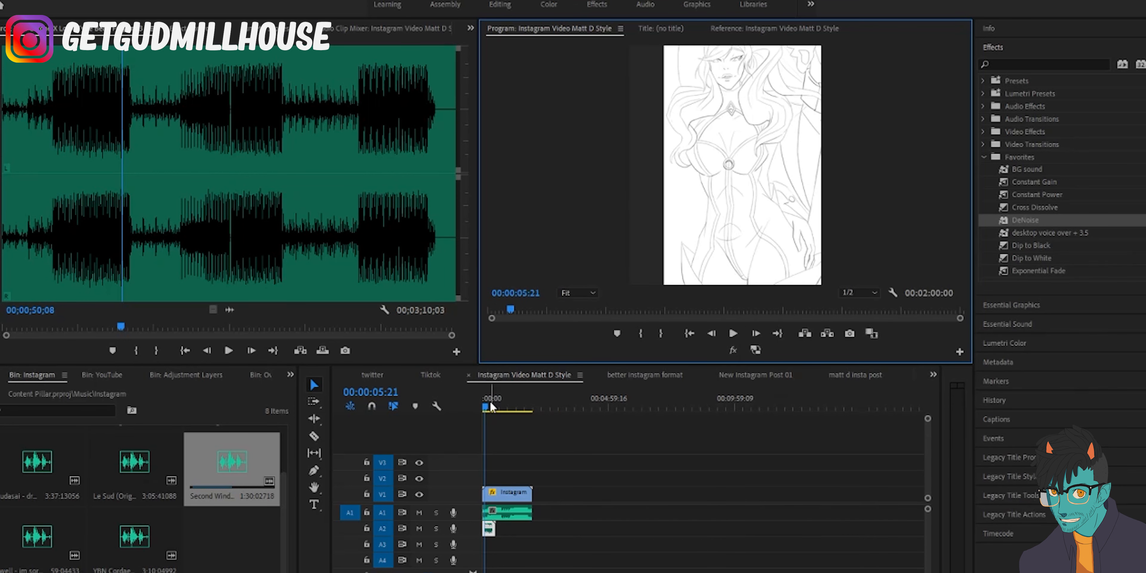
pyautogui.moveTo(489, 409); pyautogui.dragTo(473, 408)
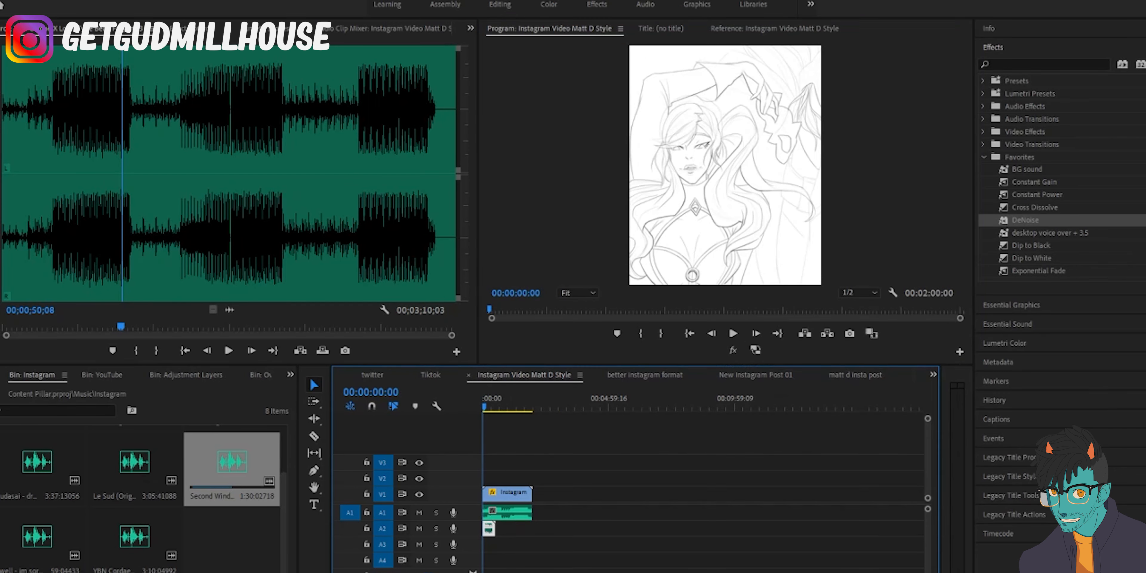
# Split the music clip on A1 at 00:00:32:04, where the voice-over clip ends
pyautogui.press('\\')
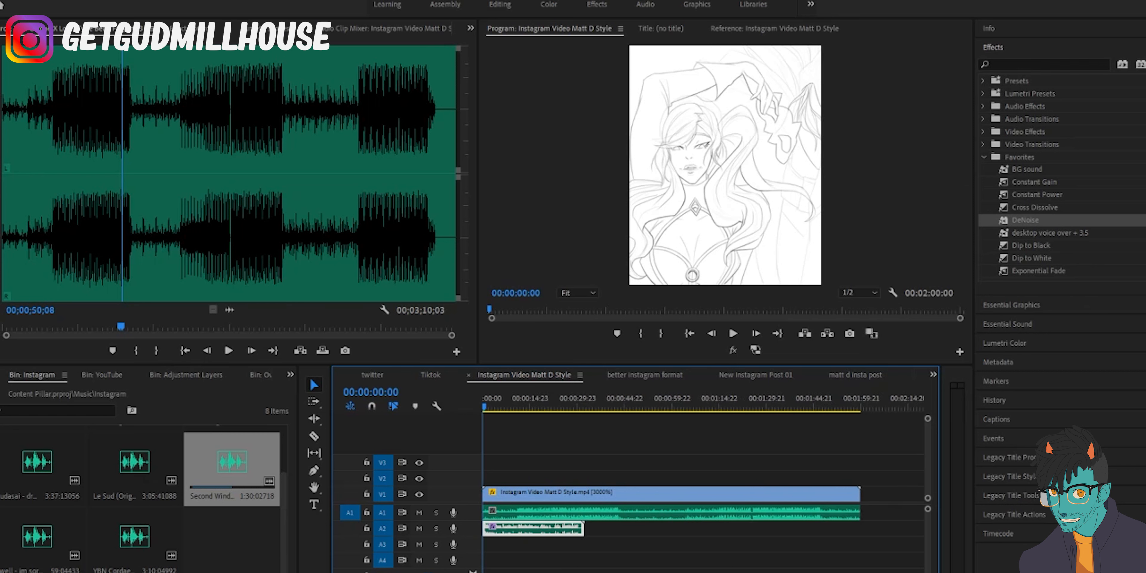
pyautogui.moveTo(530, 572); pyautogui.dragTo(517, 572)
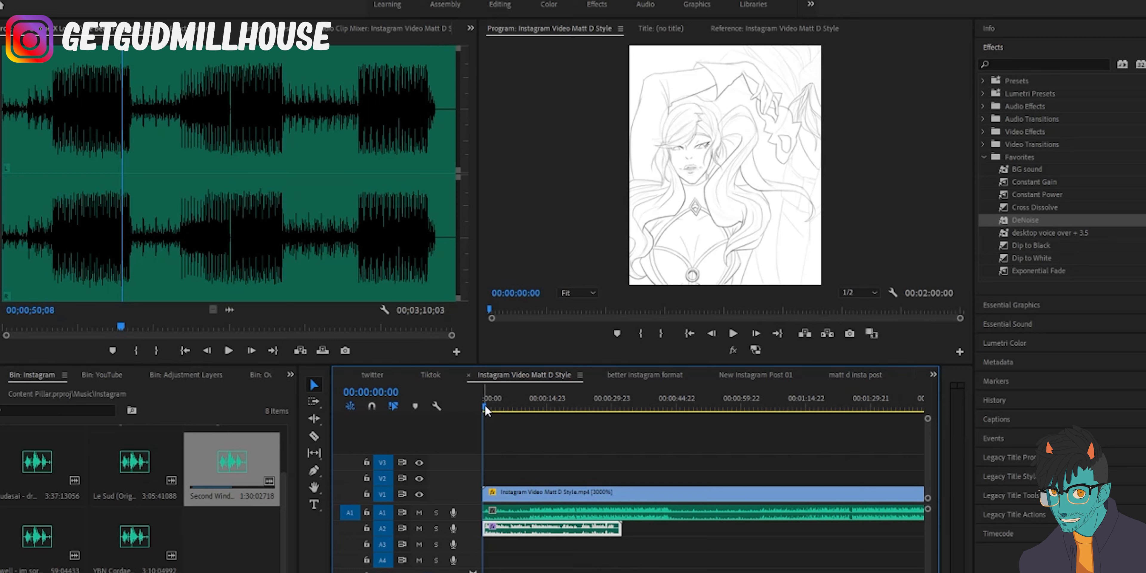
pyautogui.moveTo(485, 406); pyautogui.dragTo(623, 410)
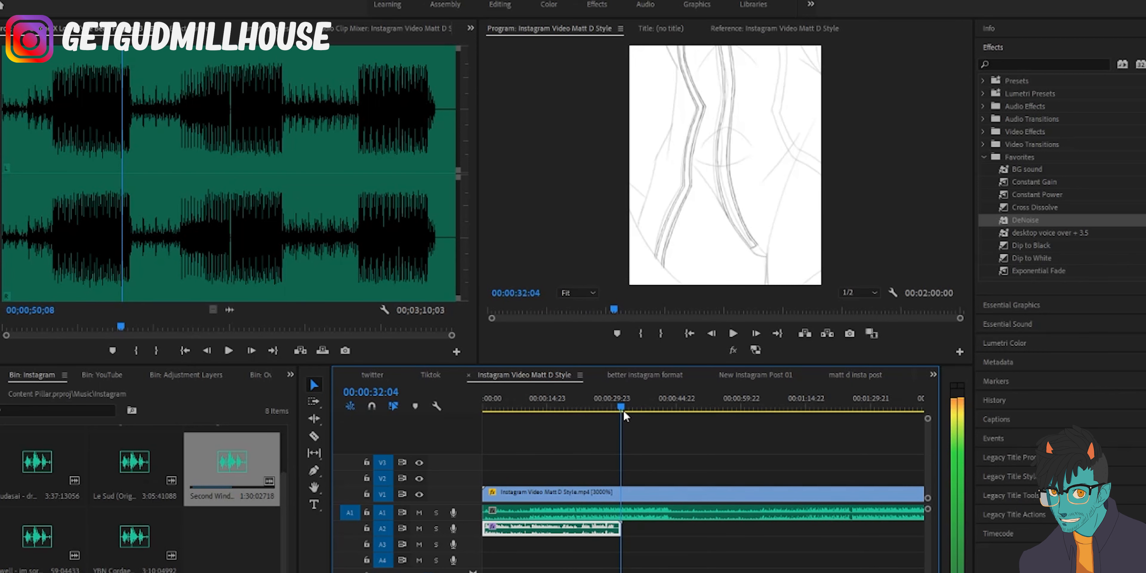
pyautogui.click(628, 516)
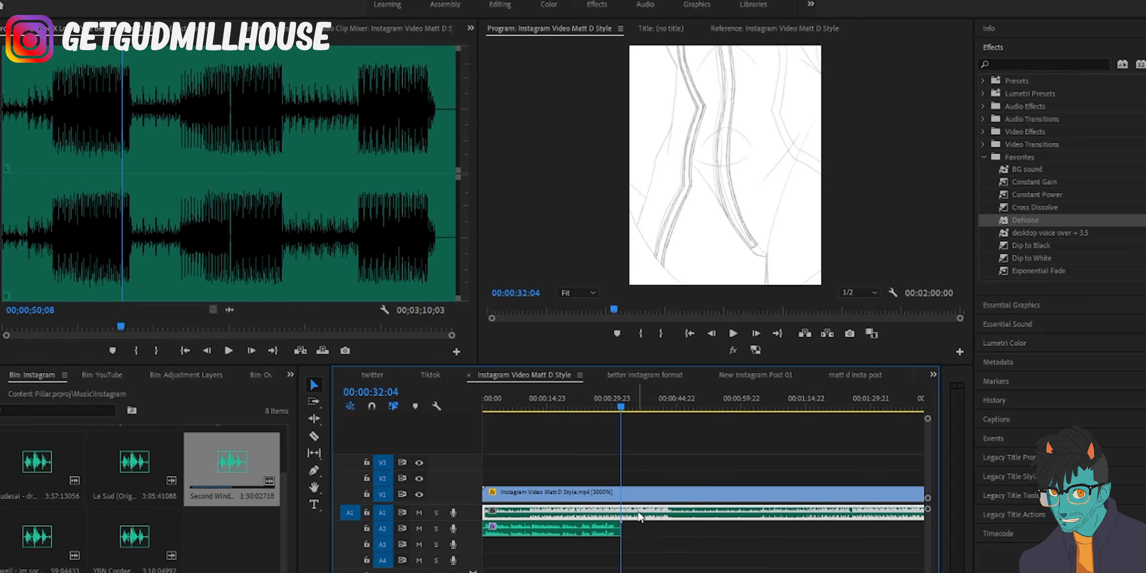
pyautogui.hotkey('ctrl', 'k')
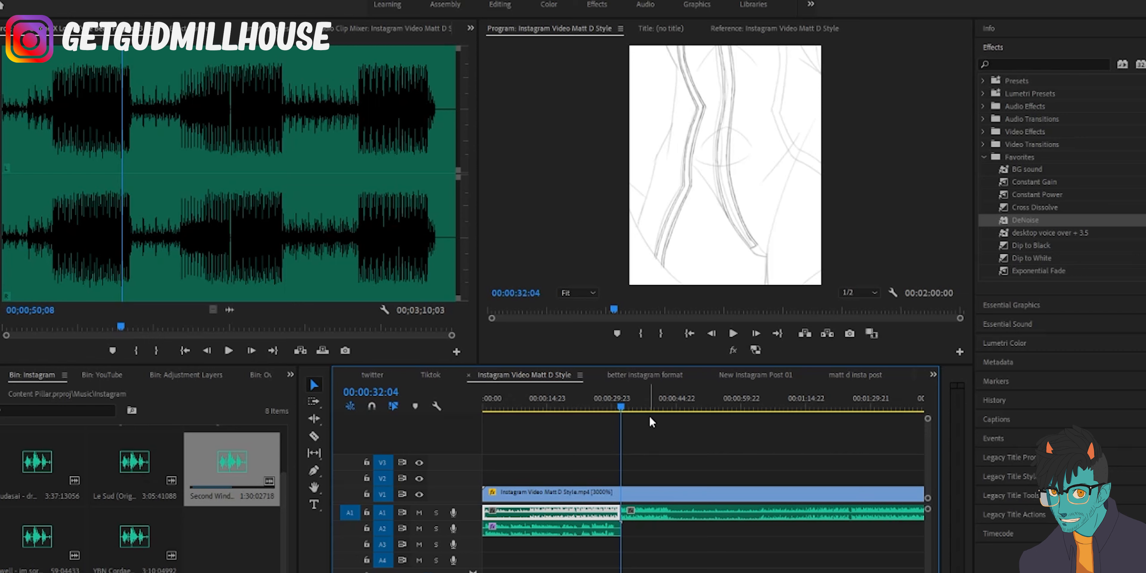
pyautogui.click(314, 437)
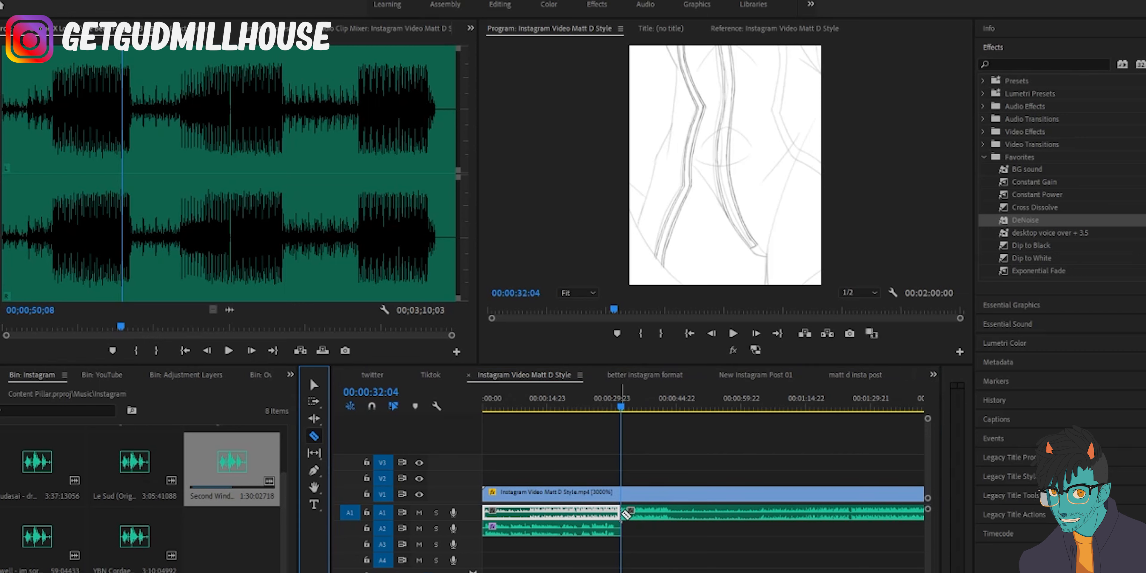
pyautogui.click(304, 383)
# Apply the BG sound preset to the music segment above the voice-over and preview the mix from the start
pyautogui.click(563, 513)
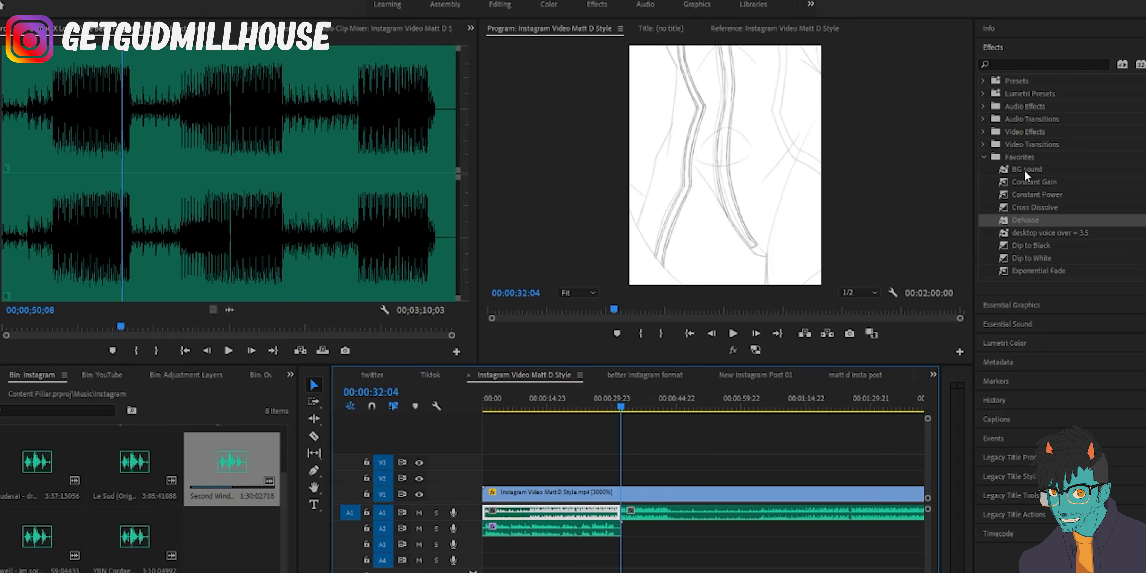
pyautogui.click(1027, 170)
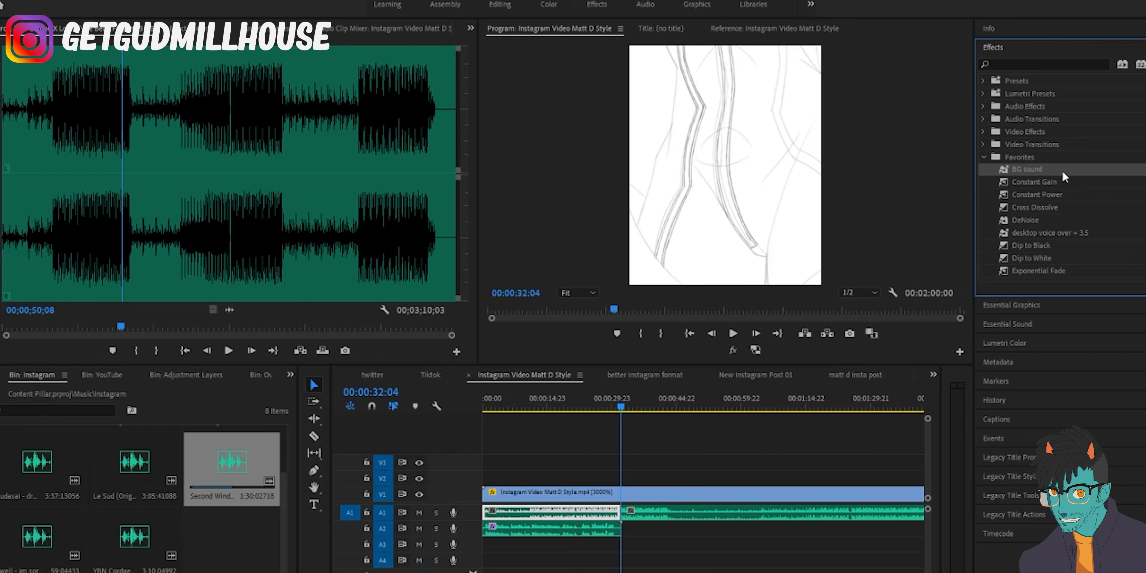
pyautogui.moveTo(1033, 173); pyautogui.dragTo(568, 512)
pyautogui.moveTo(623, 409); pyautogui.dragTo(412, 412)
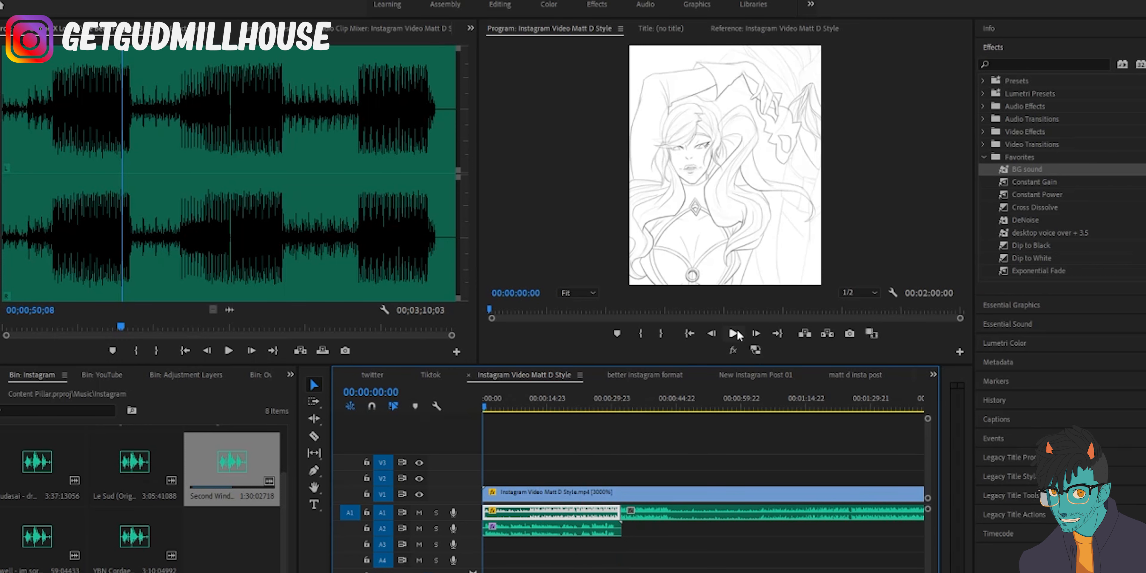
pyautogui.click(734, 334)
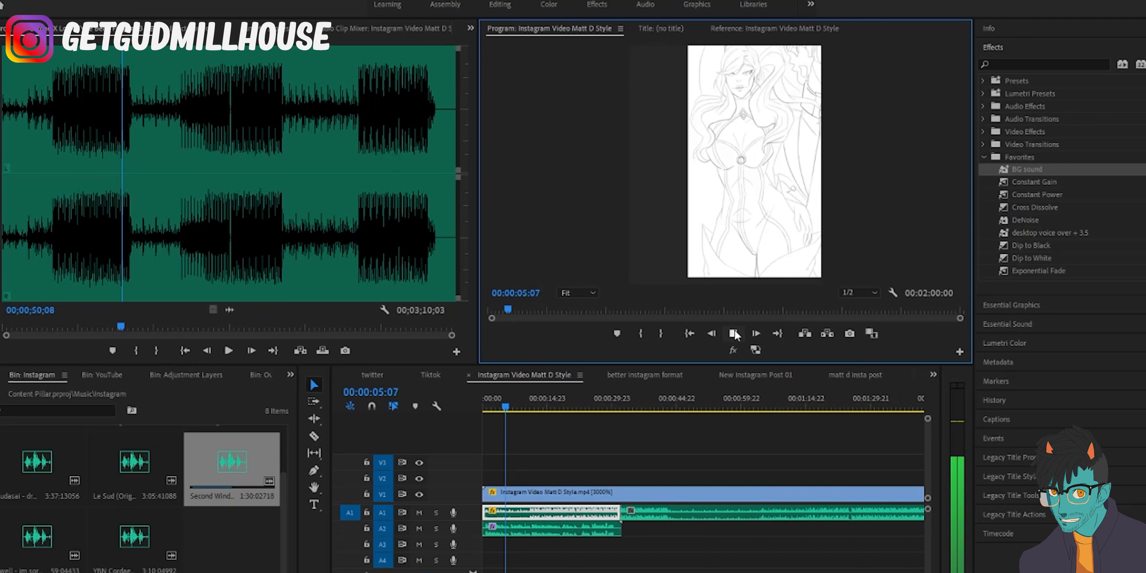
pyautogui.click(735, 334)
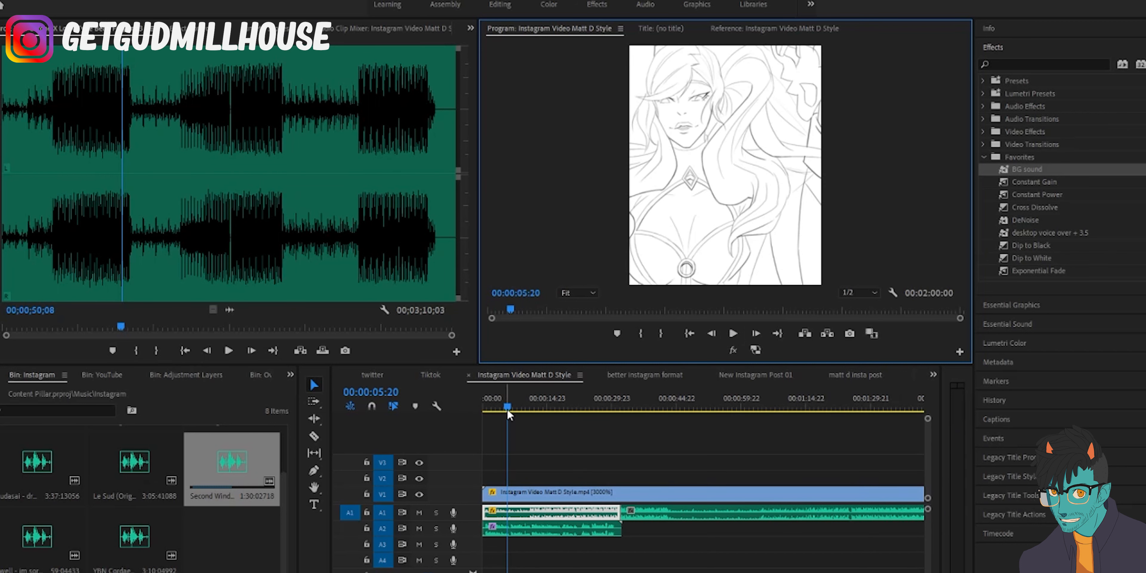
pyautogui.moveTo(509, 412); pyautogui.dragTo(483, 412)
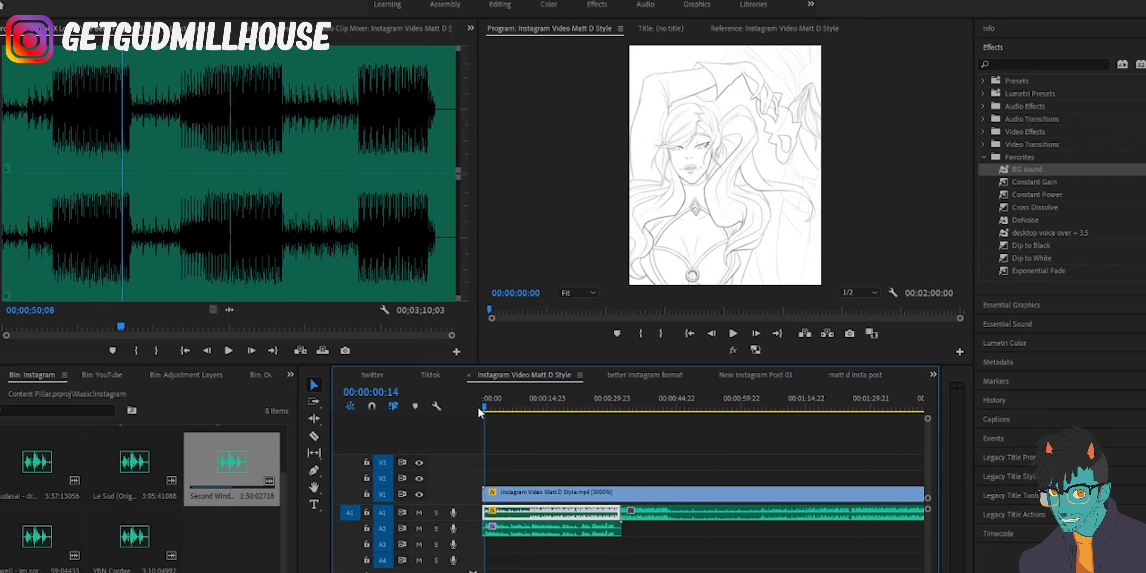
# Set the Volume (BG sound) level of the first music segment to -20 dB
pyautogui.doubleClick(511, 514)
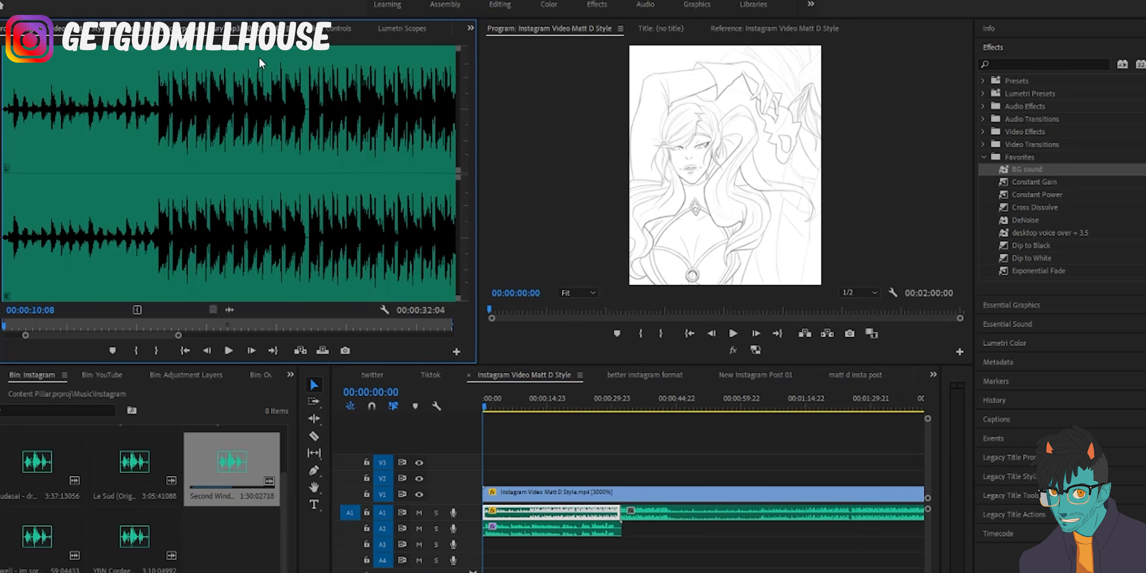
pyautogui.click(324, 31)
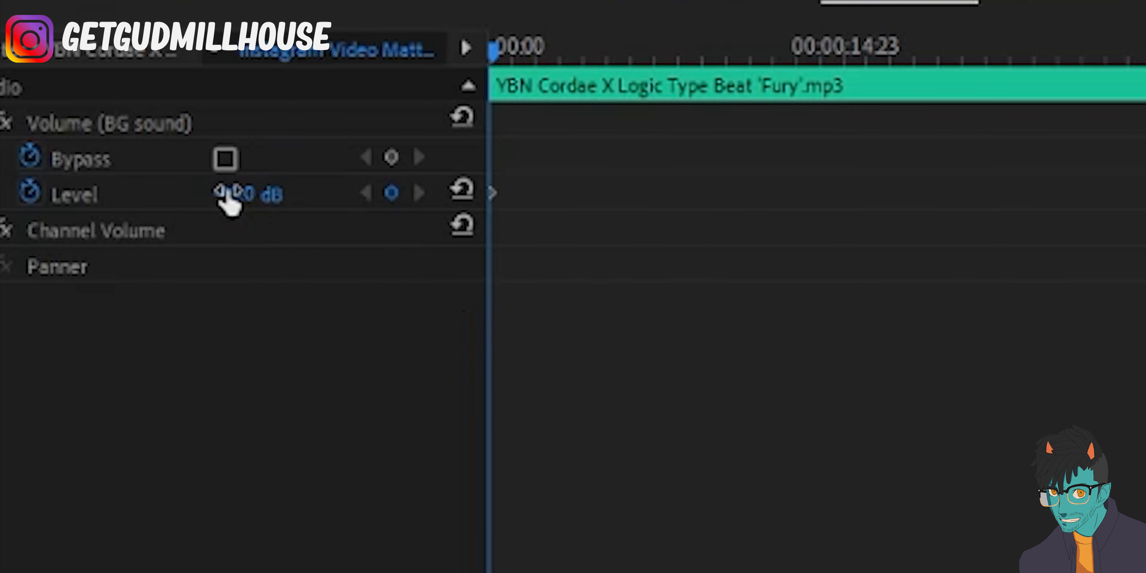
pyautogui.click(229, 196)
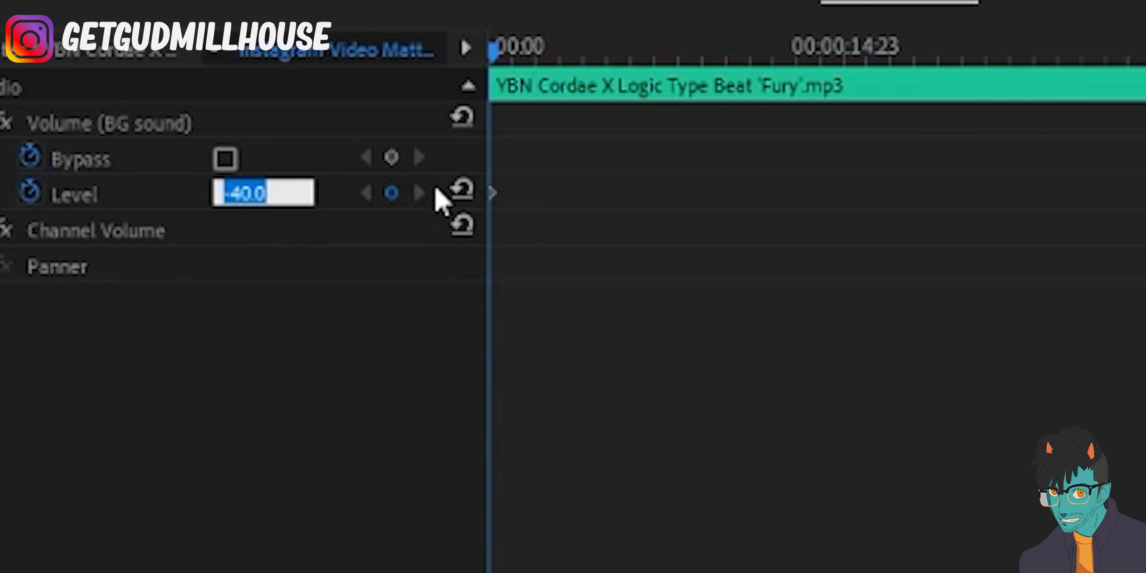
pyautogui.press('Left')
pyautogui.press('Left')
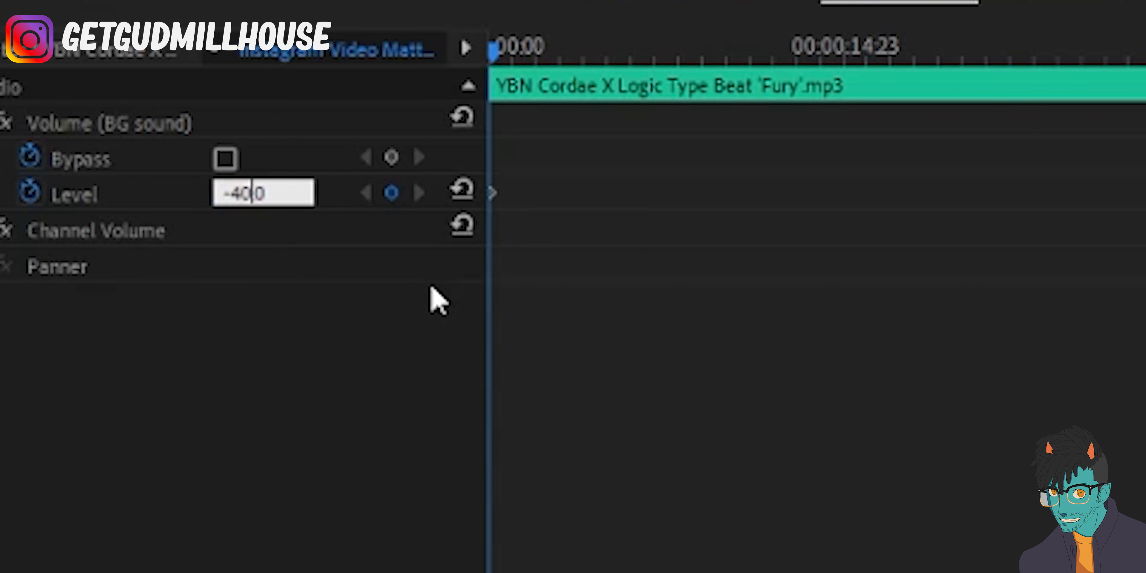
pyautogui.press('BackSpace')
pyautogui.press('BackSpace')
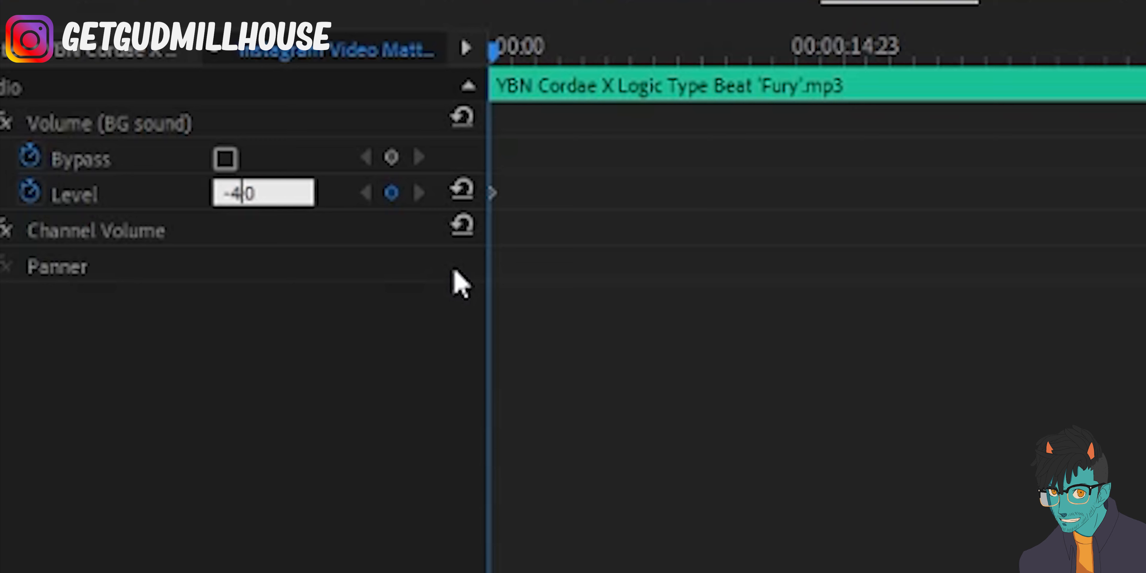
pyautogui.write('200')
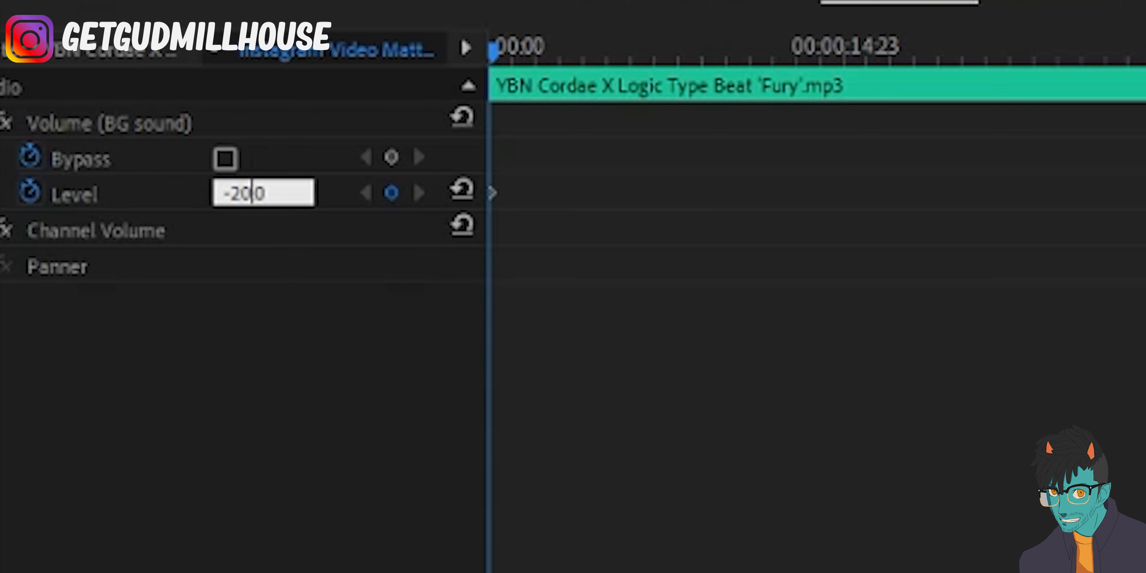
pyautogui.press('Return')
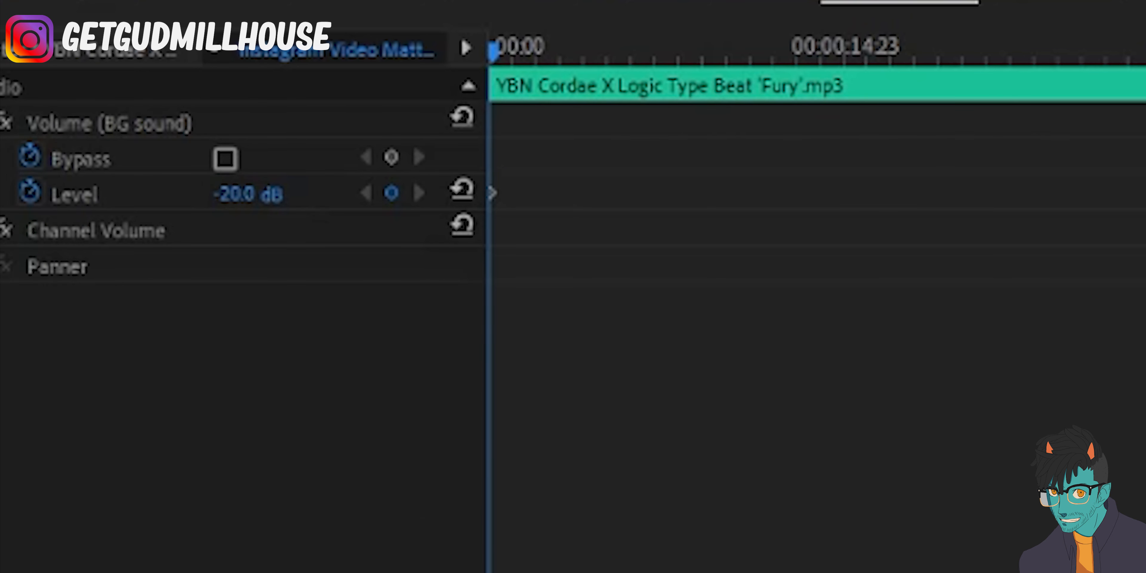
# Play the mix from the start and across the music cut at the voice-over's end to check the music level
pyautogui.press('space')
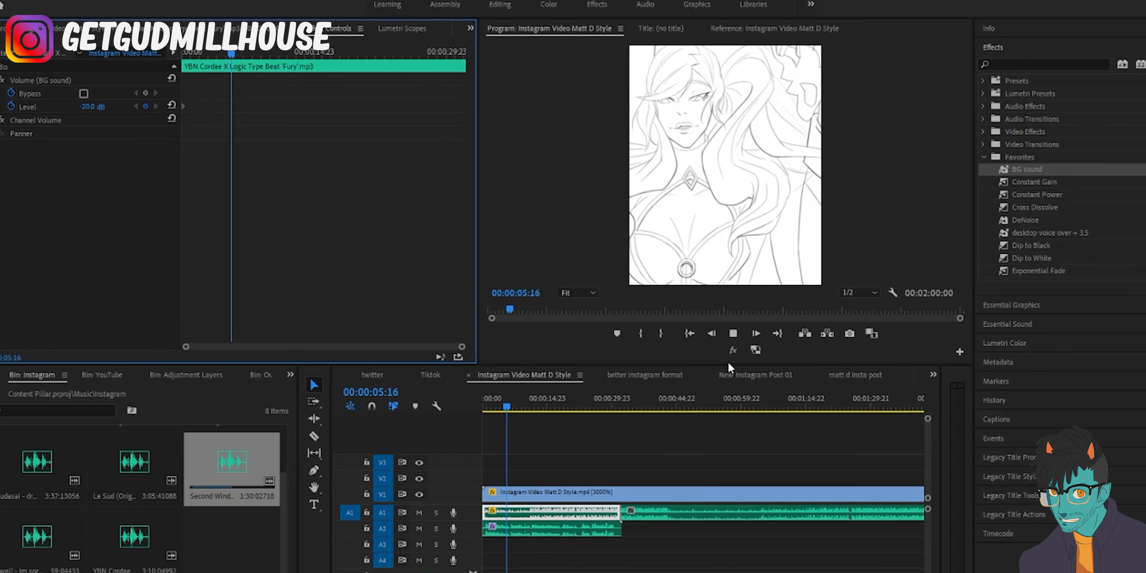
pyautogui.press('space')
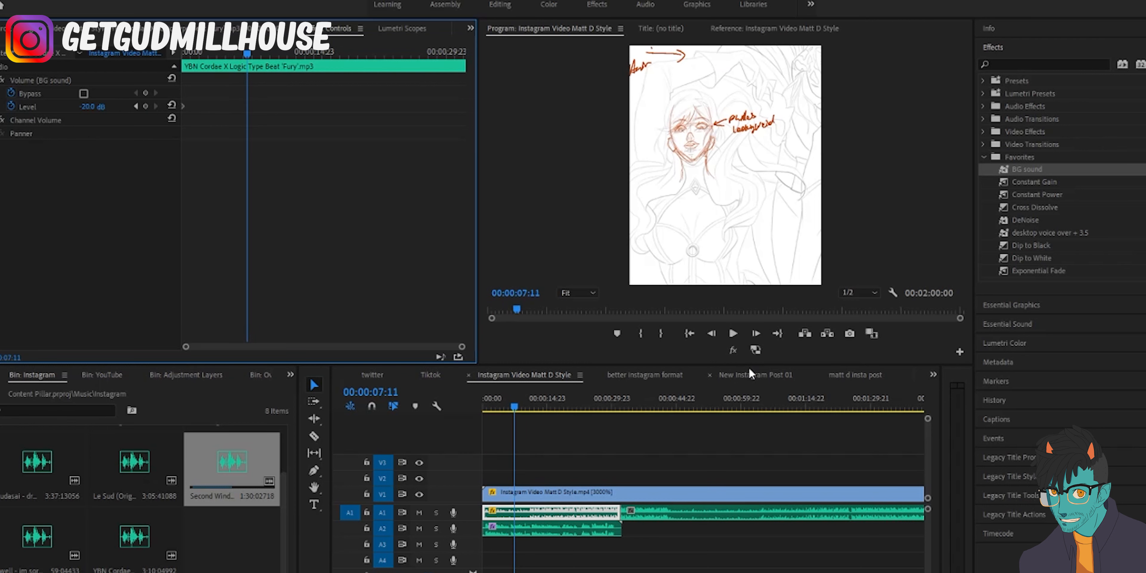
pyautogui.moveTo(511, 409); pyautogui.dragTo(618, 413)
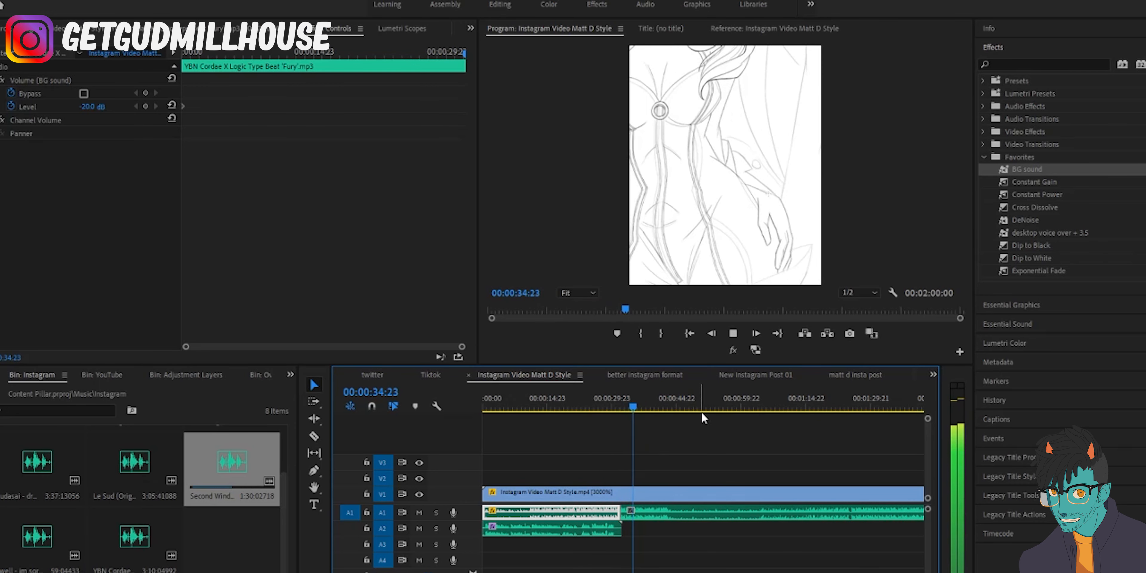
pyautogui.click(650, 412)
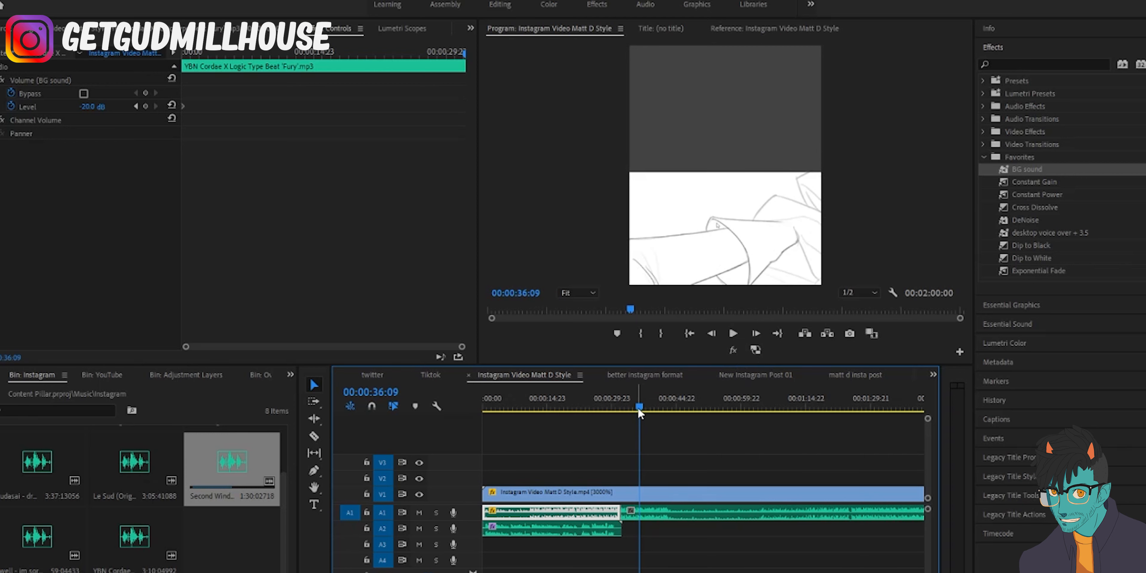
# Replay the mix from 00:00:30:13 across the music cut to check the volume change after the voice-over
pyautogui.click(606, 418)
pyautogui.moveTo(606, 420); pyautogui.dragTo(614, 424)
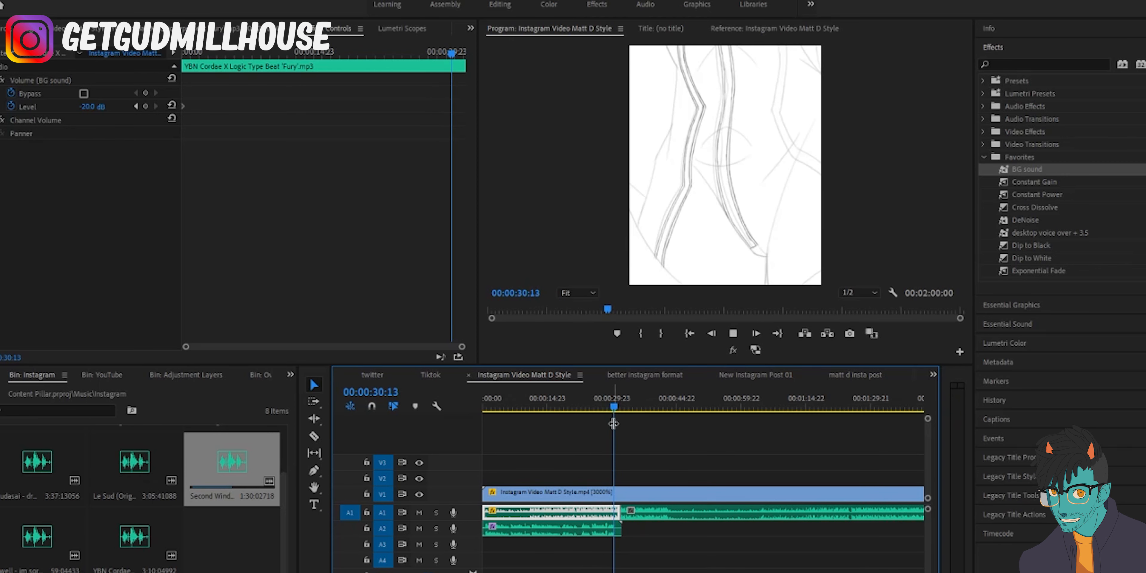
pyautogui.press('space')
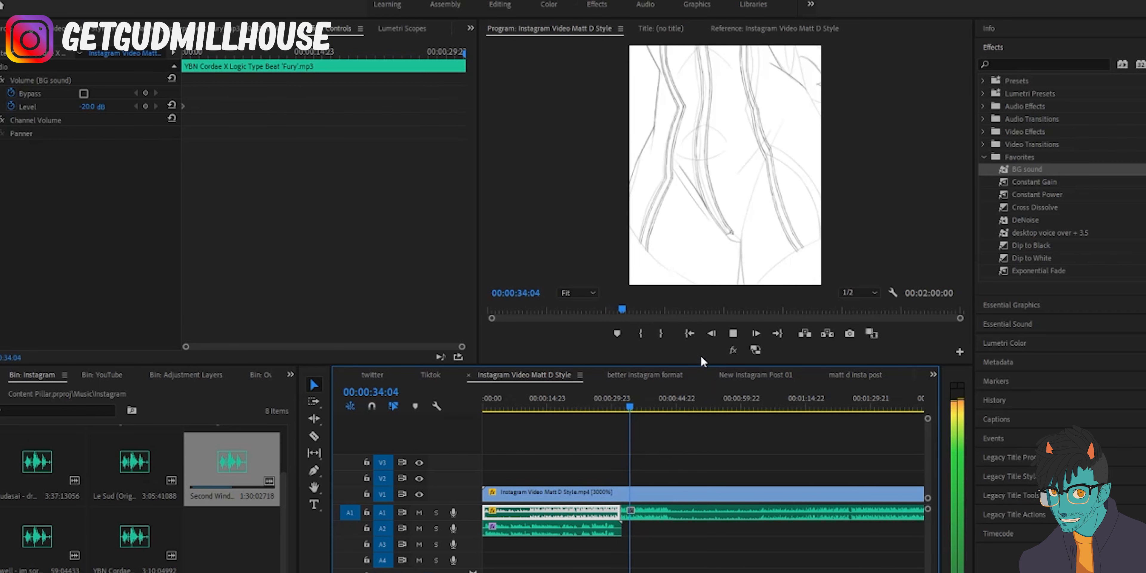
pyautogui.press('space')
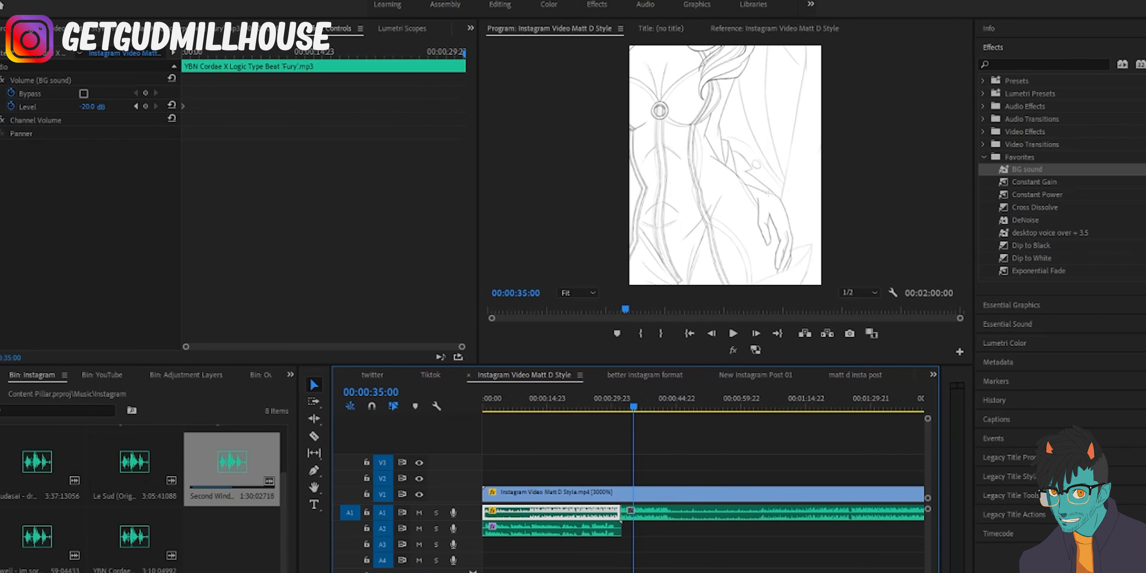
# Apply the Exponential Fade transition to the end of the music clip on A1
pyautogui.press('-')
pyautogui.press('-')
pyautogui.press('-')
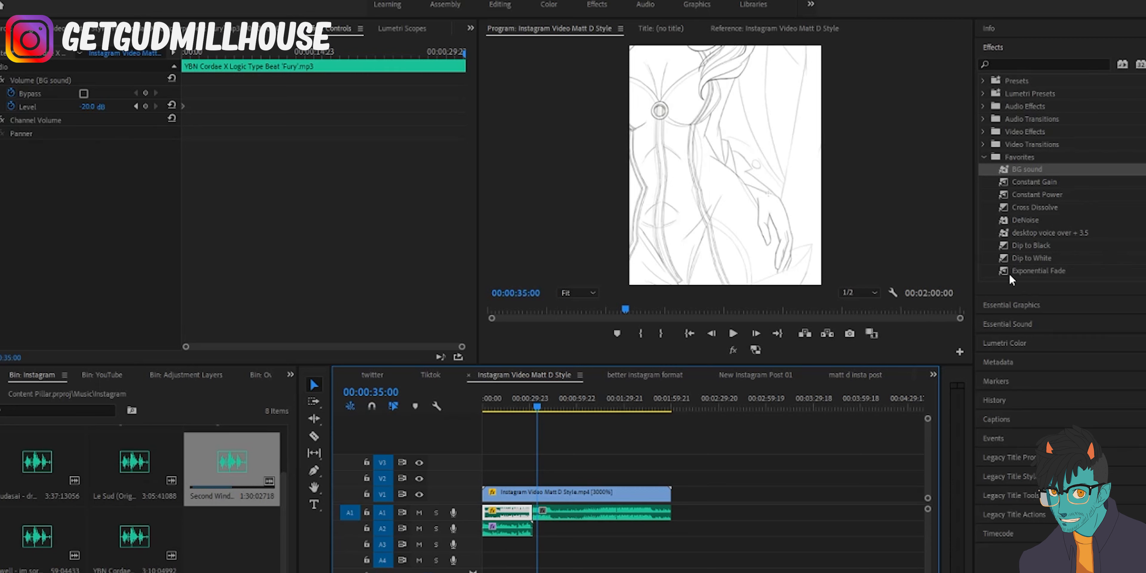
pyautogui.click(1029, 270)
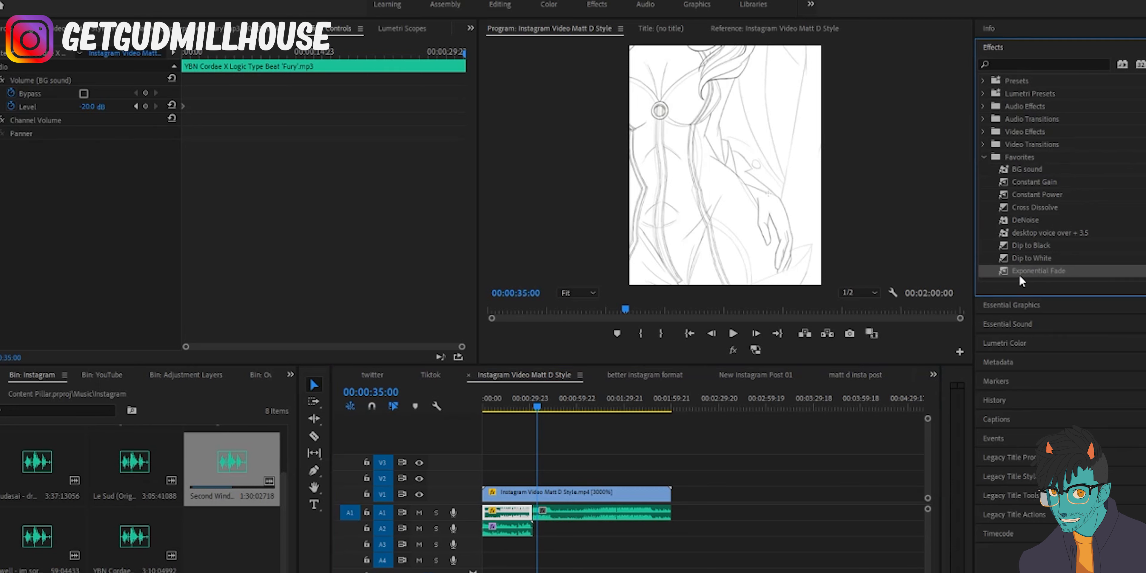
pyautogui.moveTo(751, 463)
pyautogui.mouseDown()
pyautogui.moveTo(692, 530)
pyautogui.moveTo(673, 521)
pyautogui.mouseUp()
# Play the end of the sequence from 00:01:54:07 to check the music fade-out
pyautogui.moveTo(537, 412); pyautogui.dragTo(662, 419)
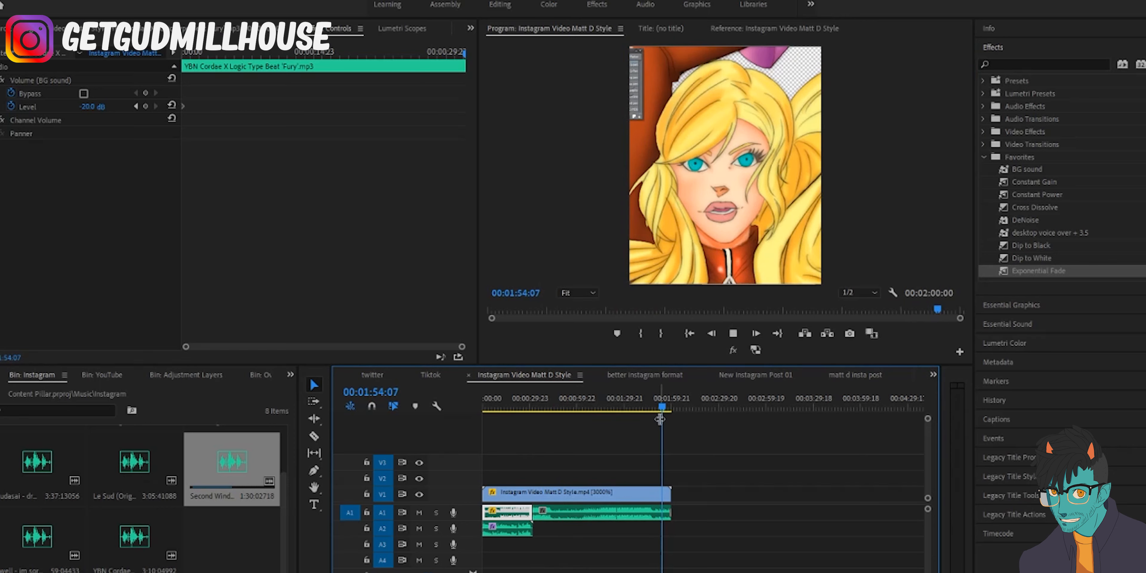
pyautogui.press('space')
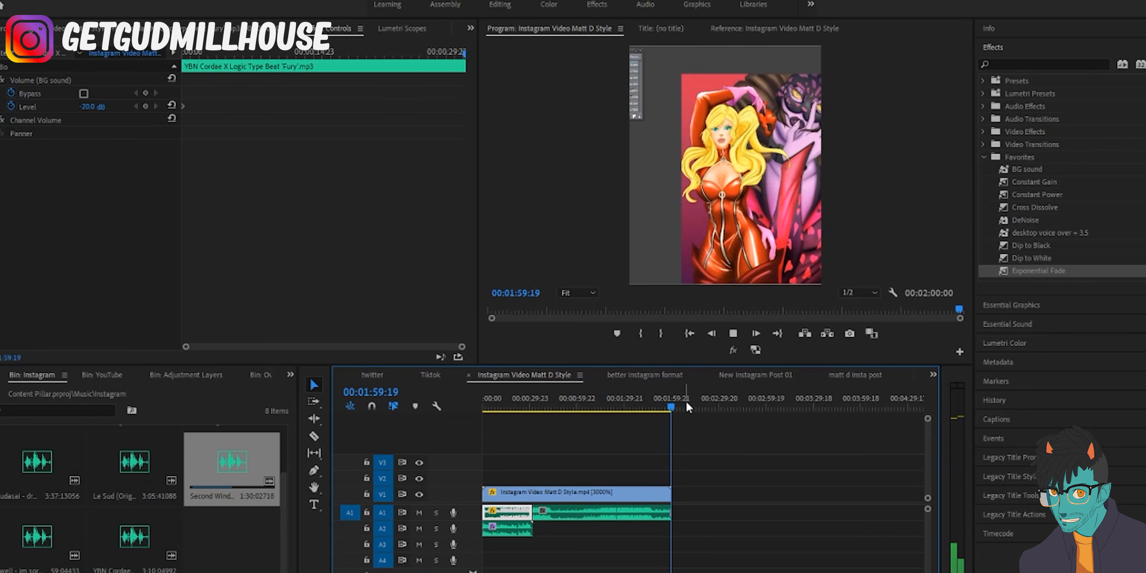
pyautogui.press('space')
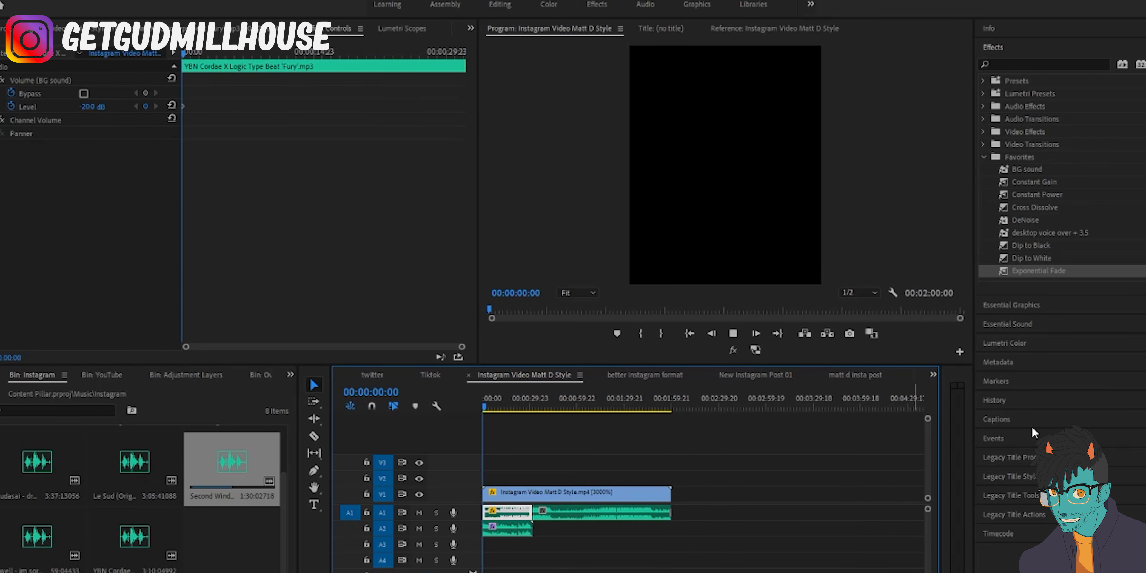
# Stop playback near the sequence's start and select the Dip to Black transition from the favorite effects
pyautogui.press('space')
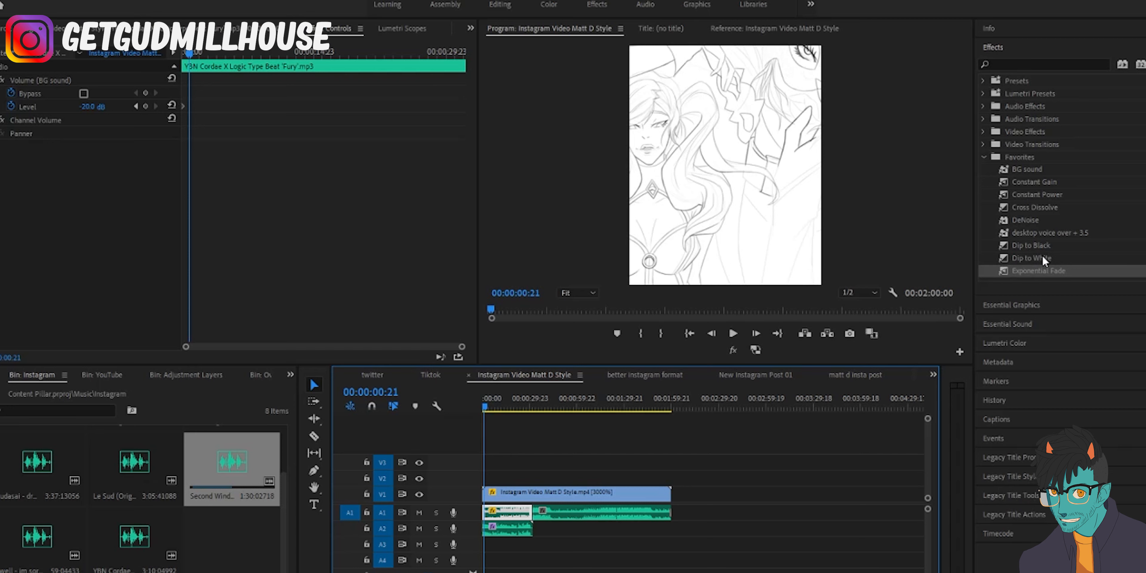
pyautogui.click(1024, 249)
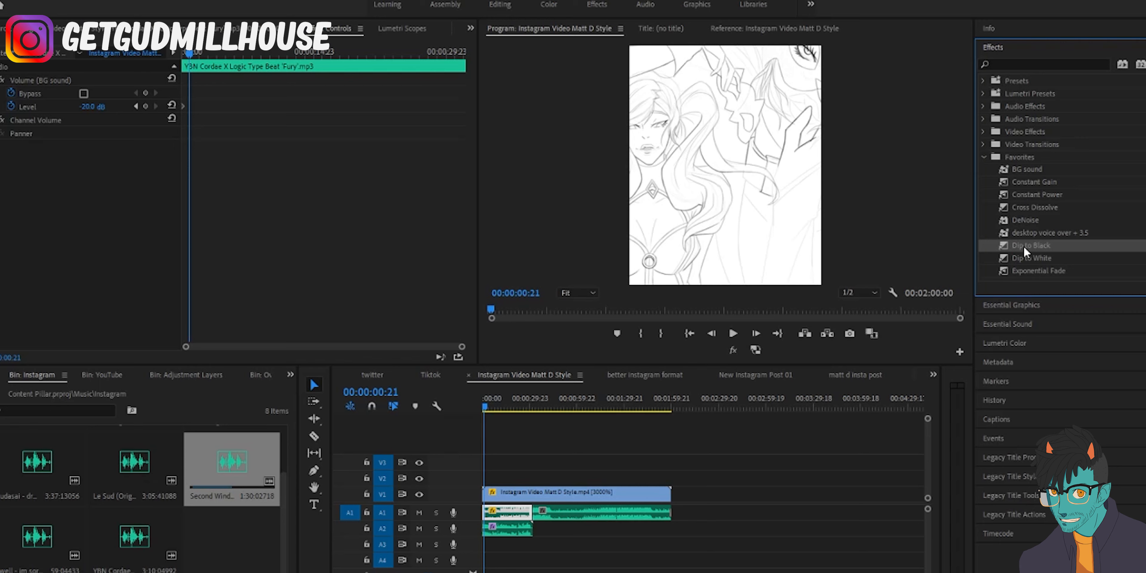